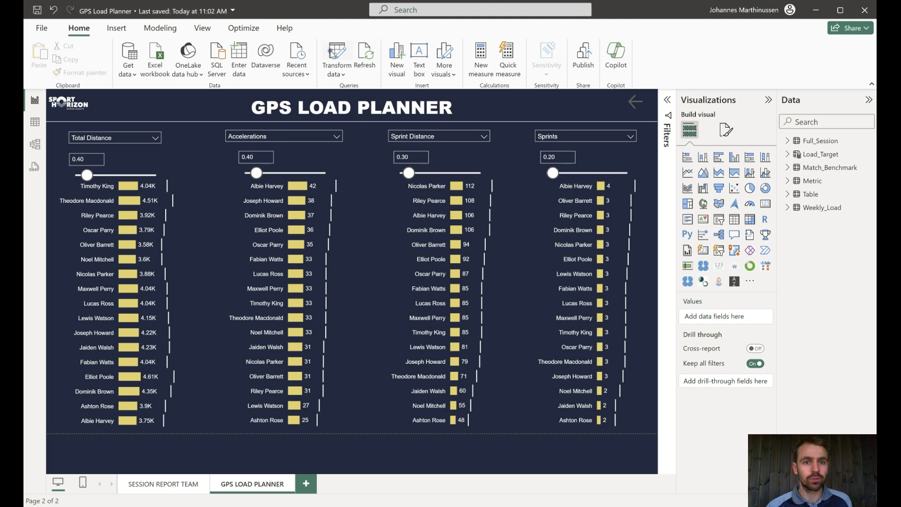
In Power Query, replace Duration_minutes_example's Total Time values with their minute component.
{"action": "left_click", "coordinate": [333, 53]}
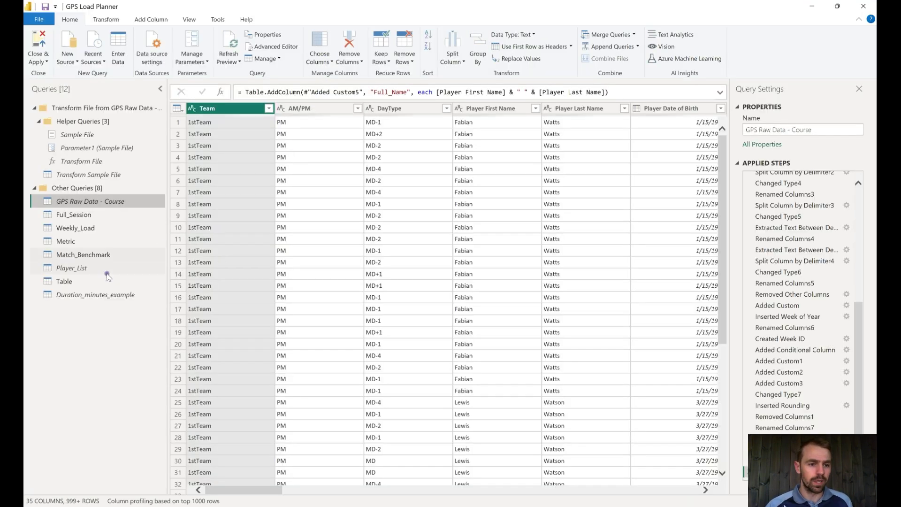
{"action": "left_click", "coordinate": [99, 294]}
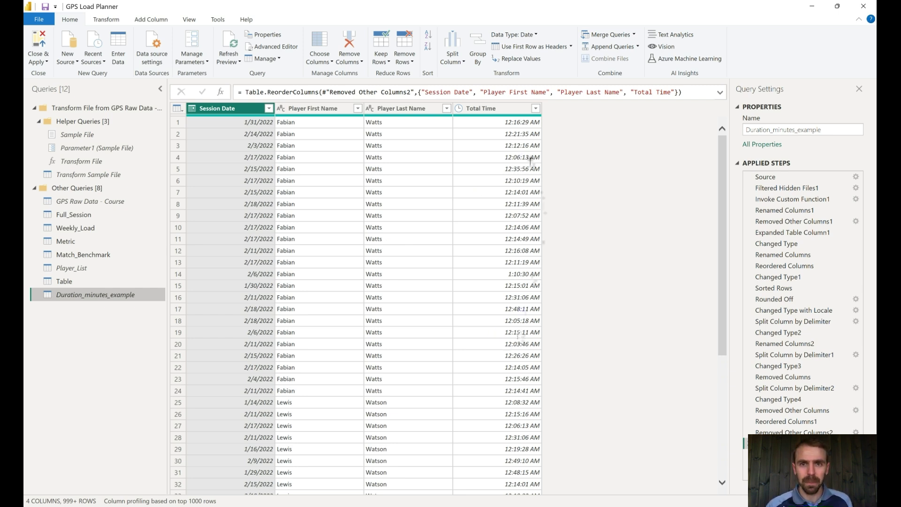
{"action": "left_click", "coordinate": [505, 110]}
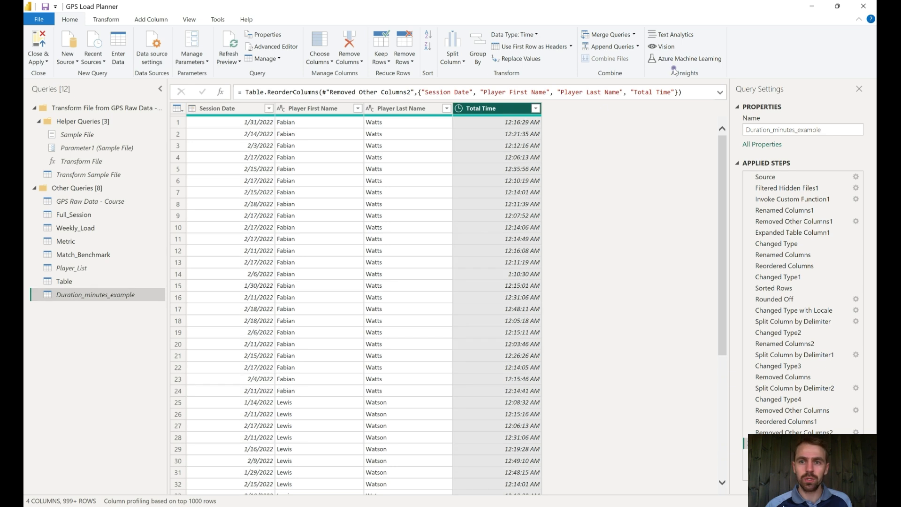
{"action": "left_click", "coordinate": [111, 20]}
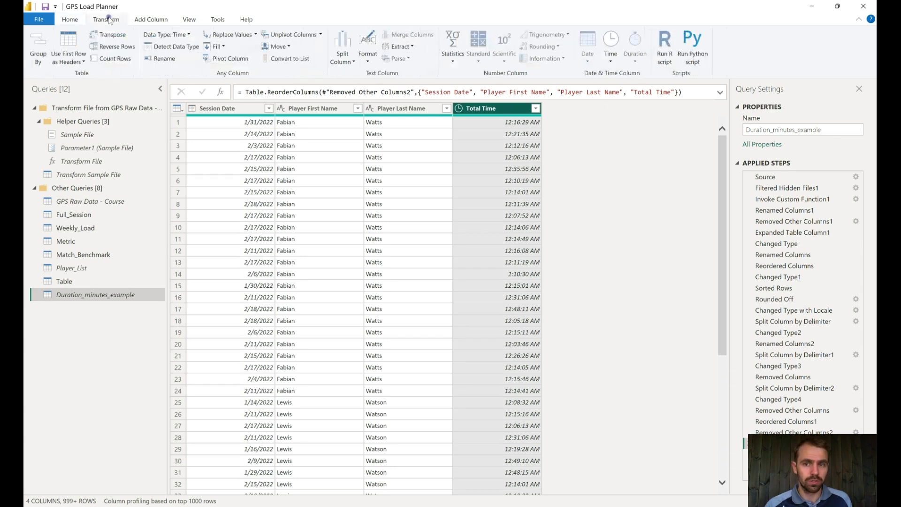
{"action": "left_click", "coordinate": [611, 51]}
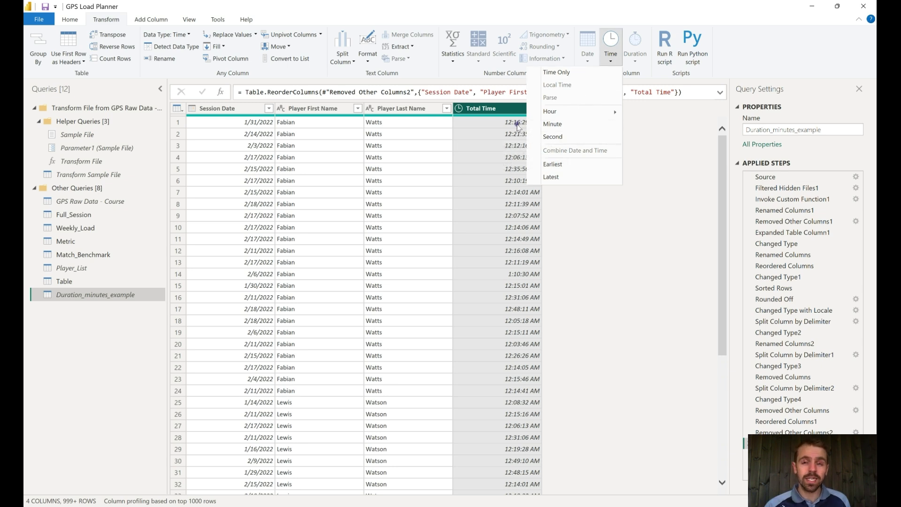
{"action": "left_click", "coordinate": [554, 124]}
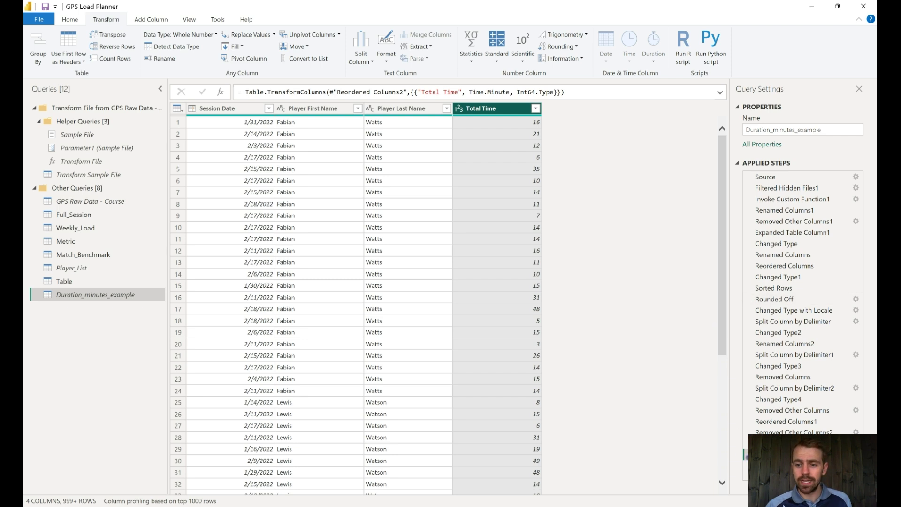
Remove the minute extraction step and filter Total Time to the single 1:10:30 AM row.
{"action": "left_click", "coordinate": [747, 456]}
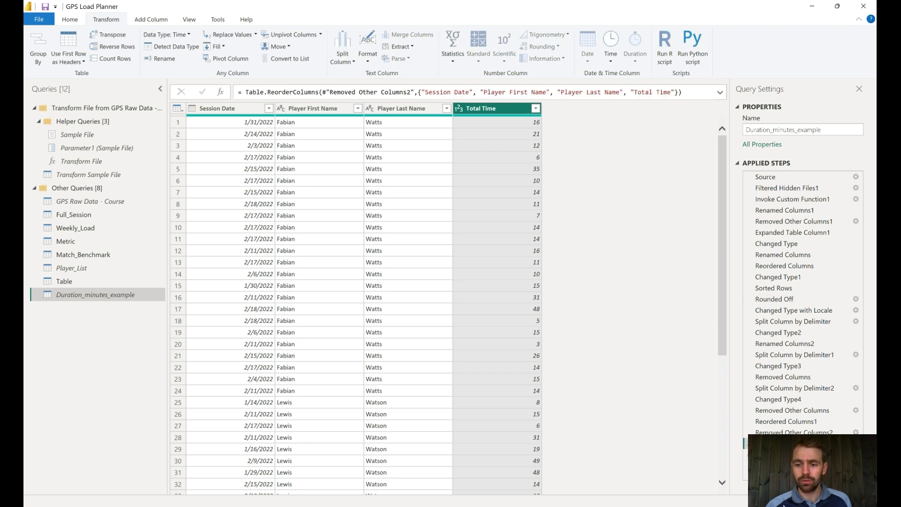
{"action": "left_click", "coordinate": [535, 108]}
{"action": "scroll", "coordinate": [431, 289], "scroll_direction": "down", "scroll_amount": 15}
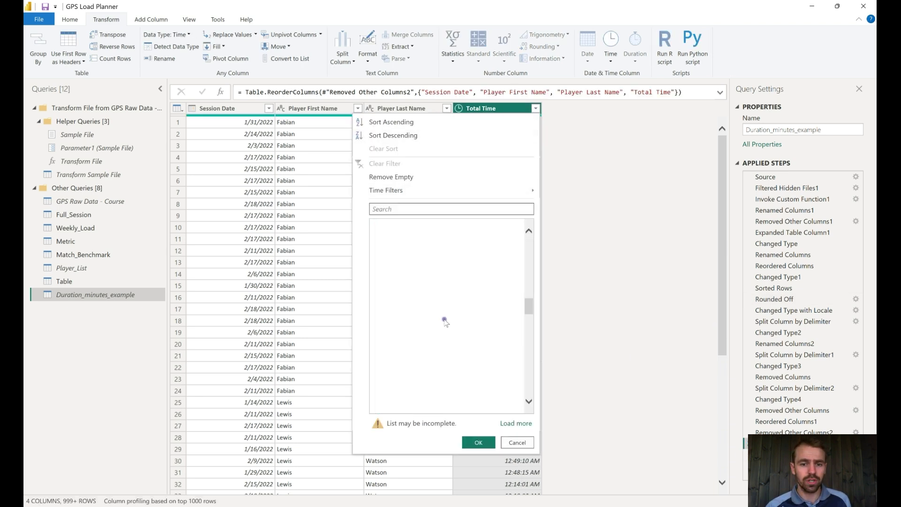
{"action": "left_click", "coordinate": [415, 407]}
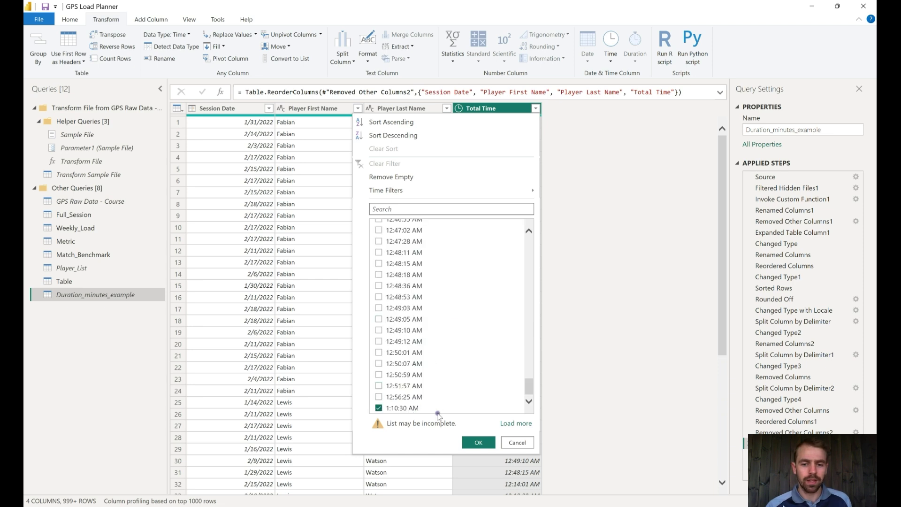
{"action": "left_click", "coordinate": [479, 442]}
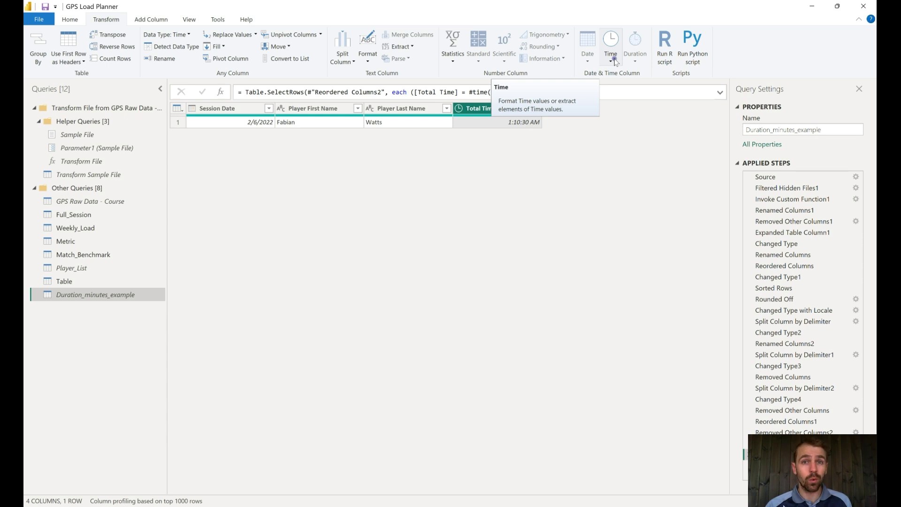
Test extracting minutes from 1:10:30 AM, then return to the Filtered Rows step.
{"action": "left_click", "coordinate": [615, 61]}
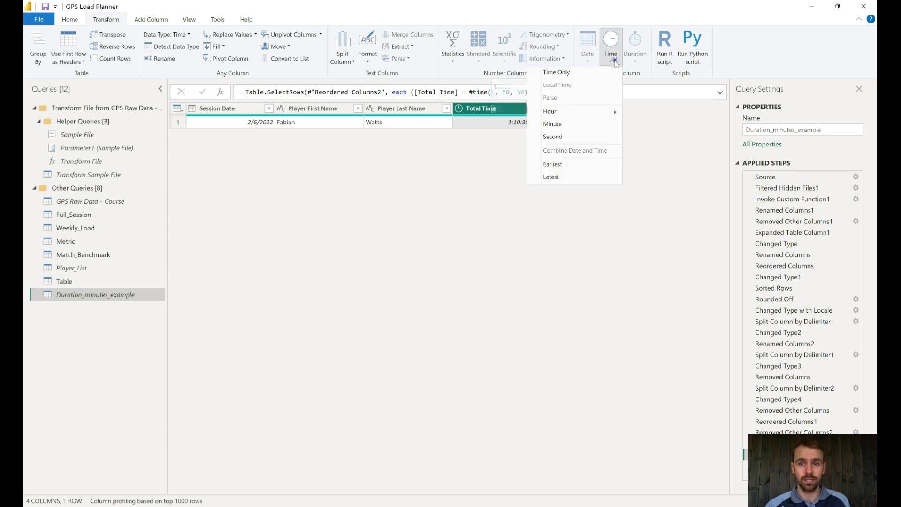
{"action": "left_click", "coordinate": [576, 124]}
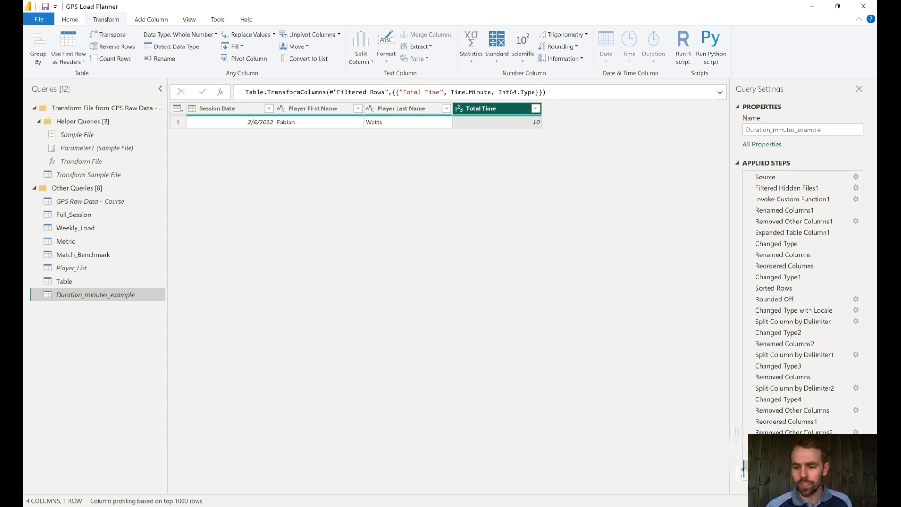
{"action": "left_click", "coordinate": [761, 454]}
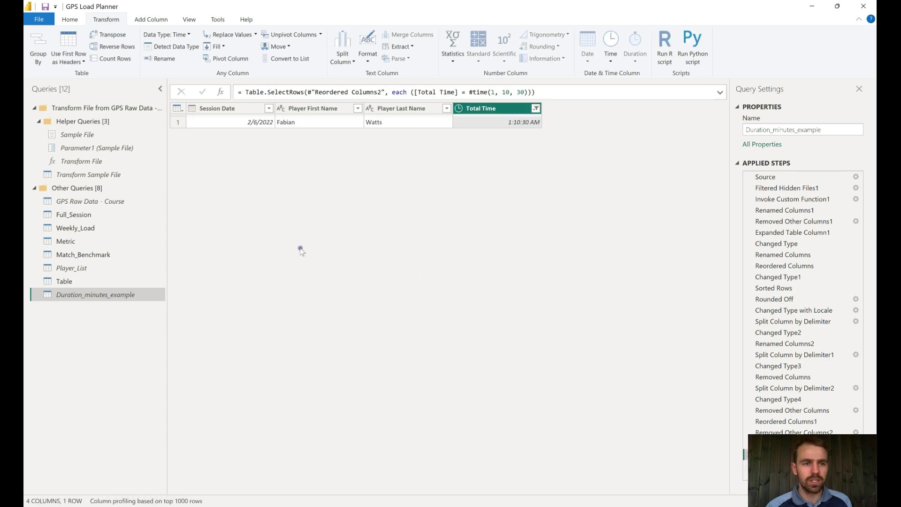
{"action": "left_click", "coordinate": [151, 20]}
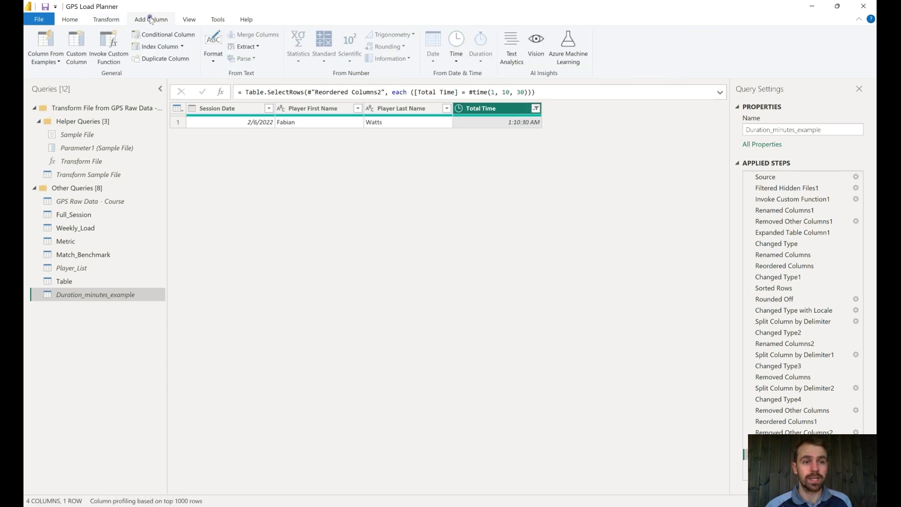
Define a custom column named Duration with the formula Time.Hour([Total Time]) * 60.
{"action": "left_click", "coordinate": [76, 47]}
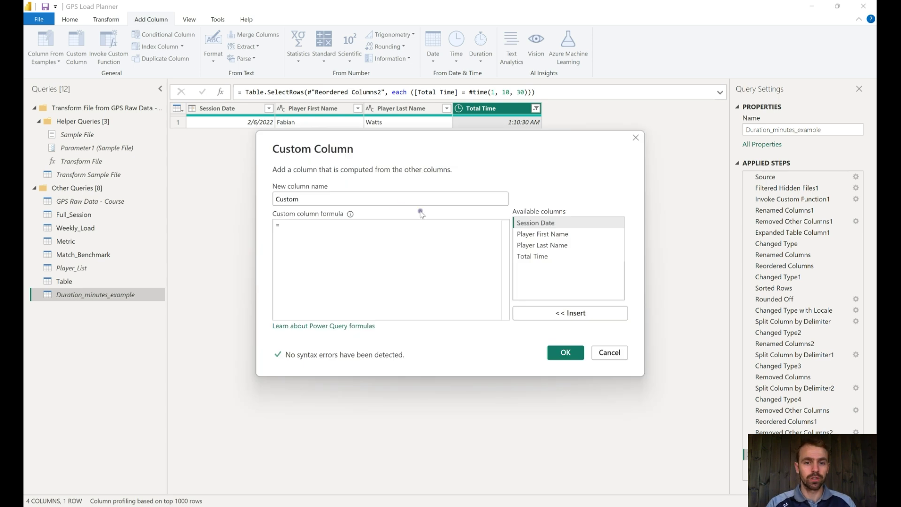
{"action": "type", "text": "Duration"}
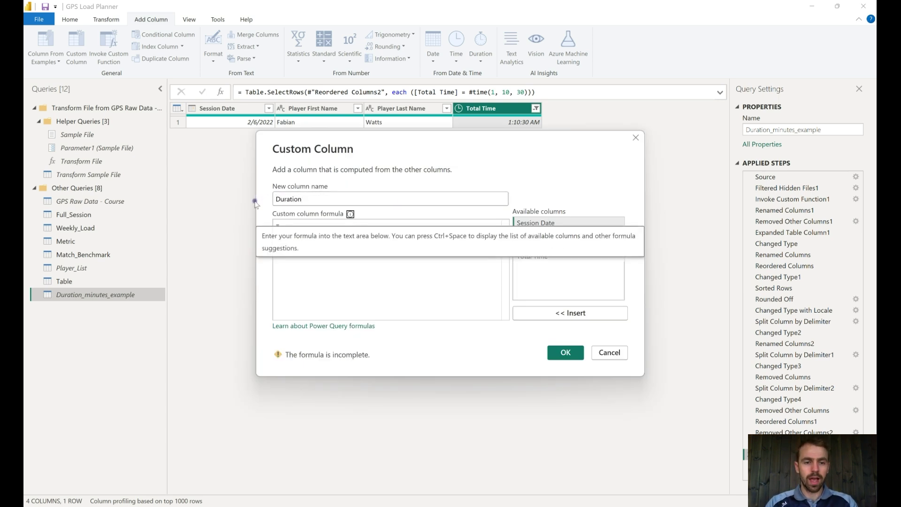
{"action": "key", "text": "Tab"}
{"action": "type", "text": "tim"}
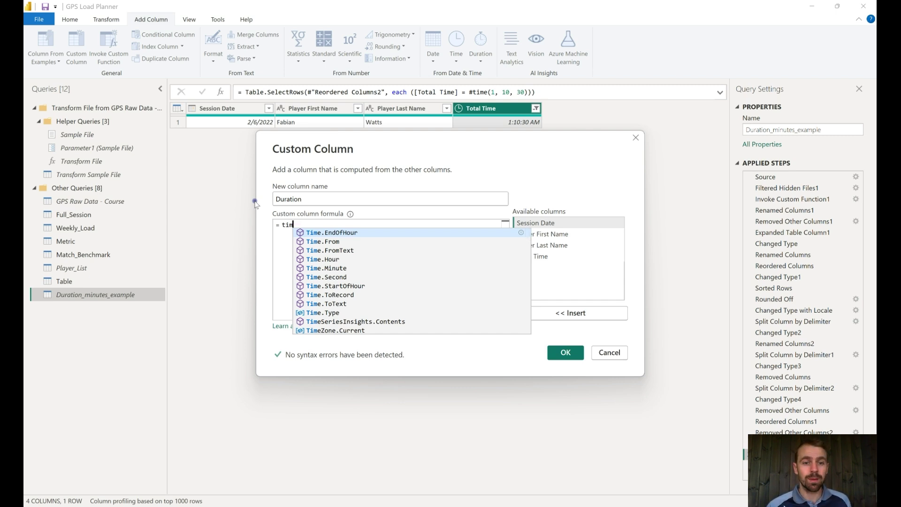
{"action": "left_click", "coordinate": [322, 259]}
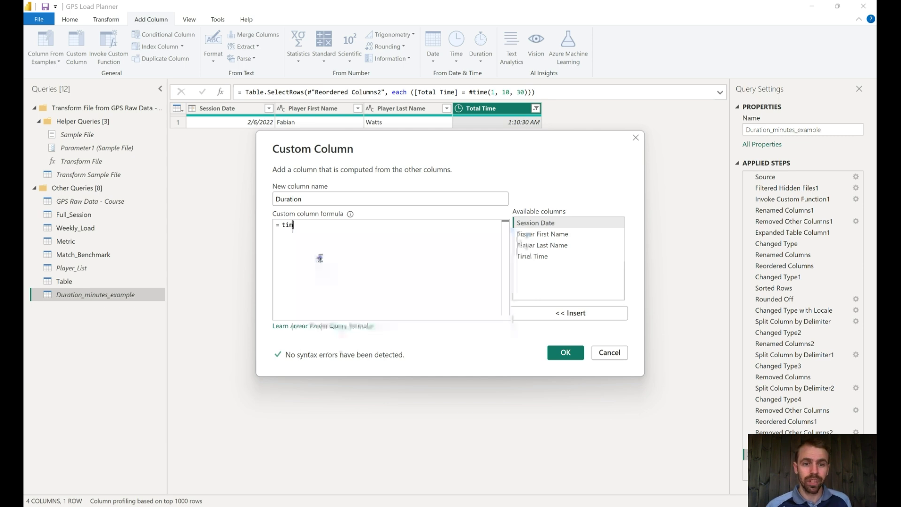
{"action": "type", "text": "("}
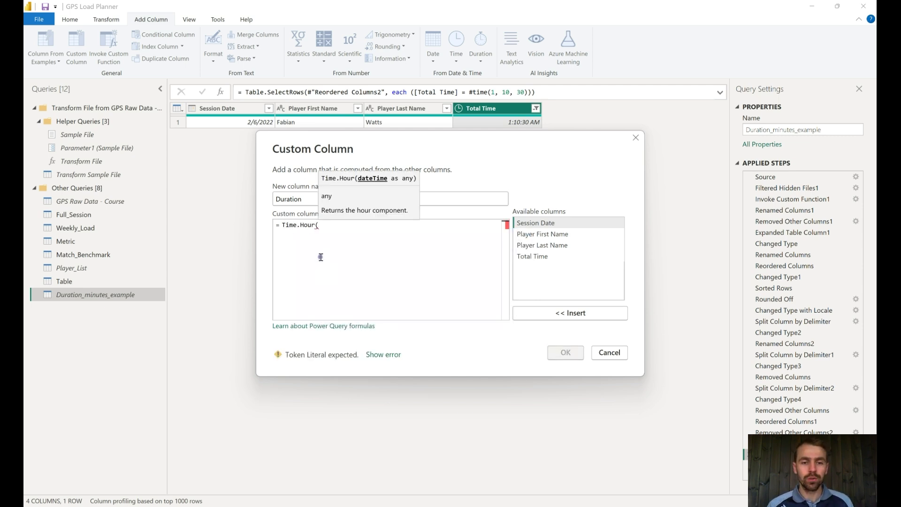
{"action": "left_click", "coordinate": [535, 256]}
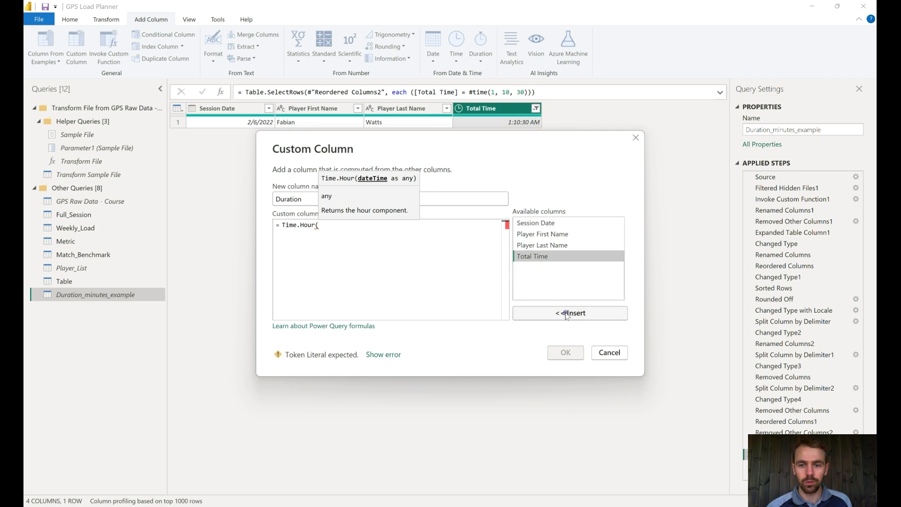
{"action": "left_click", "coordinate": [569, 311]}
{"action": "type", "text": ")"}
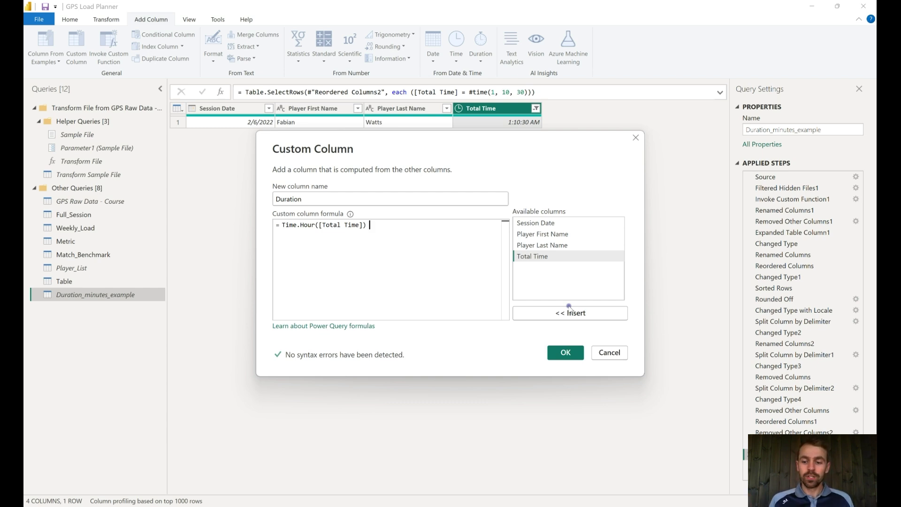
{"action": "type", "text": "* 60"}
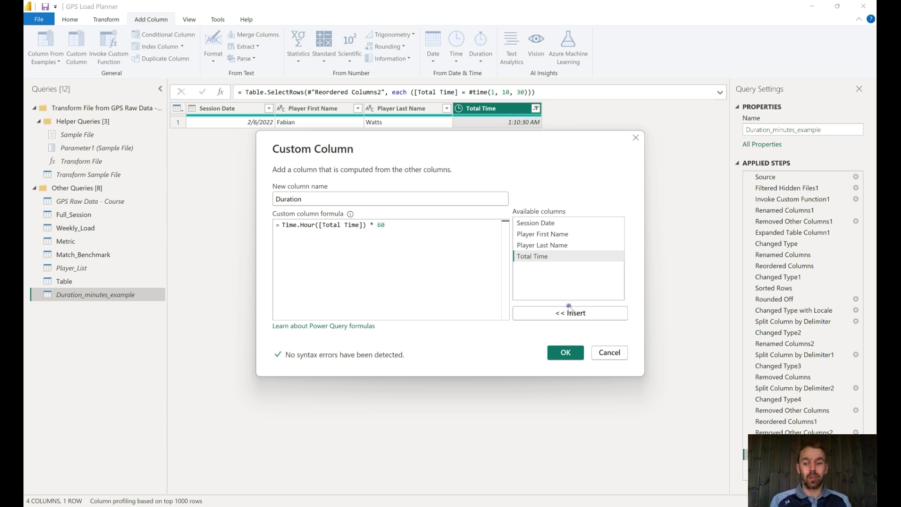
Append + Time.Minute([Total Time]) to the formula and create the Duration column showing 70.
{"action": "type", "text": "?"}
{"action": "key", "text": "BackSpace"}
{"action": "key", "text": "BackSpace"}
{"action": "type", "text": "+ tim"}
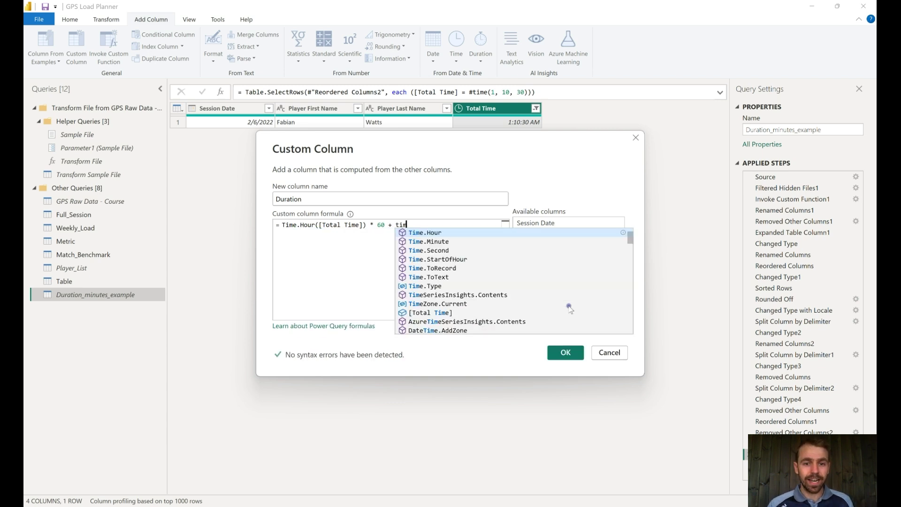
{"action": "left_click", "coordinate": [455, 241]}
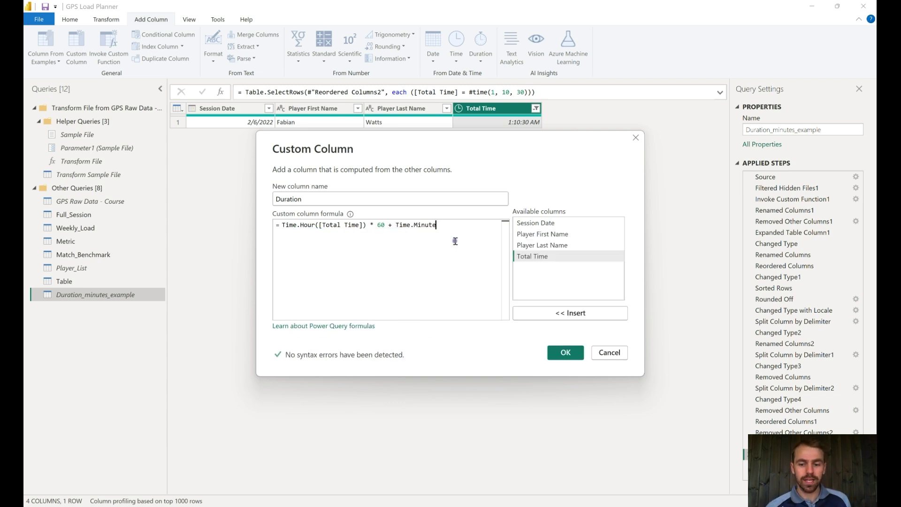
{"action": "type", "text": "("}
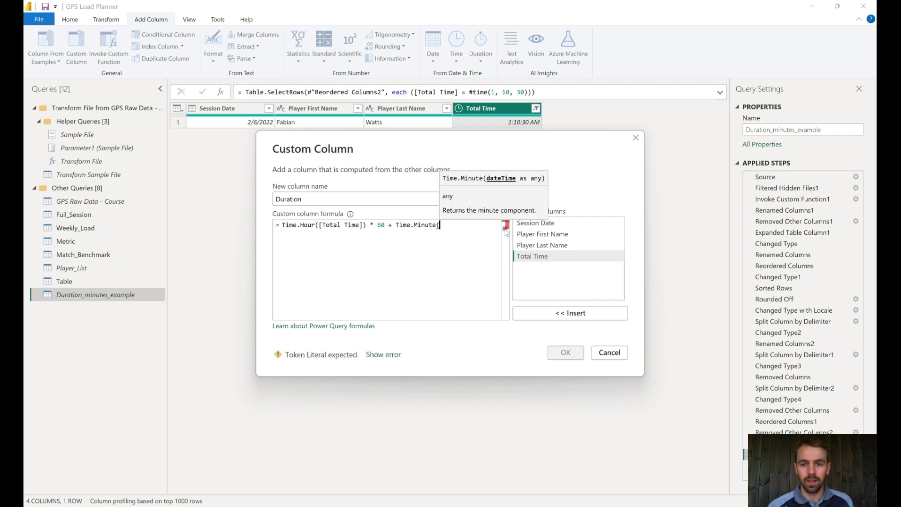
{"action": "left_click", "coordinate": [577, 309]}
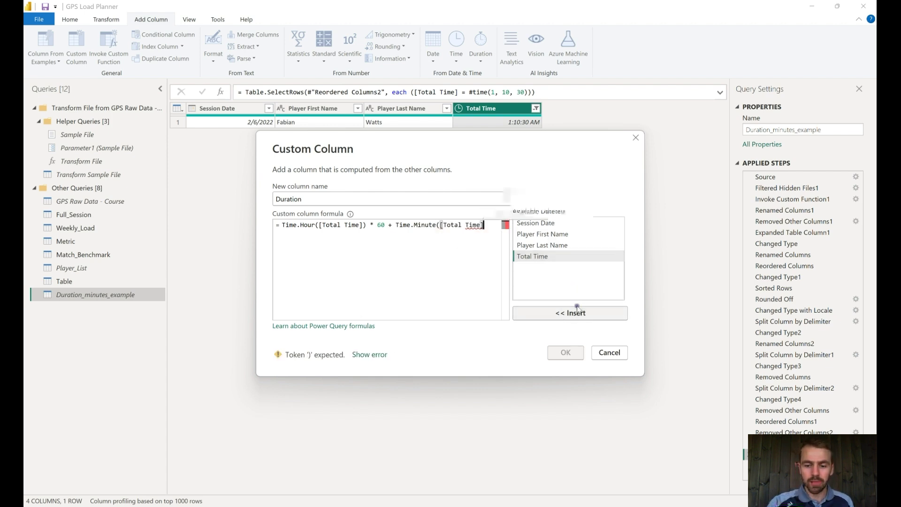
{"action": "type", "text": ")"}
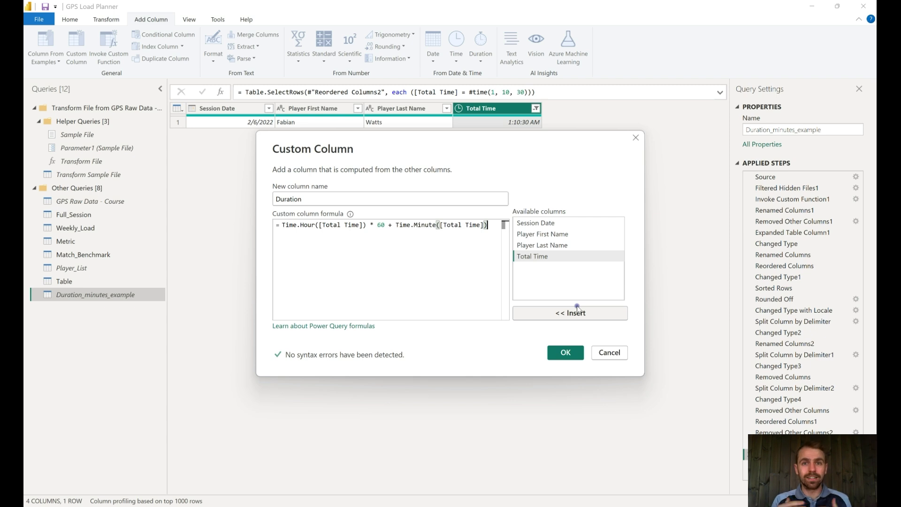
{"action": "left_click", "coordinate": [569, 352]}
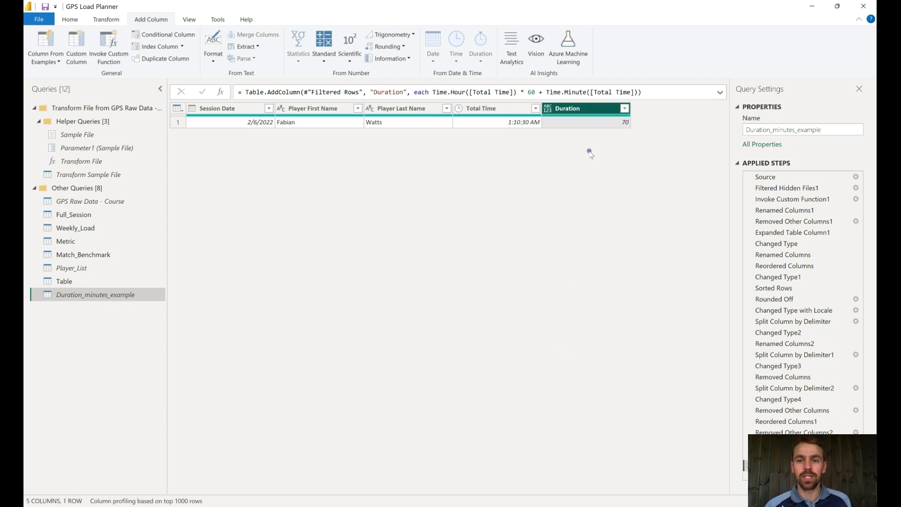